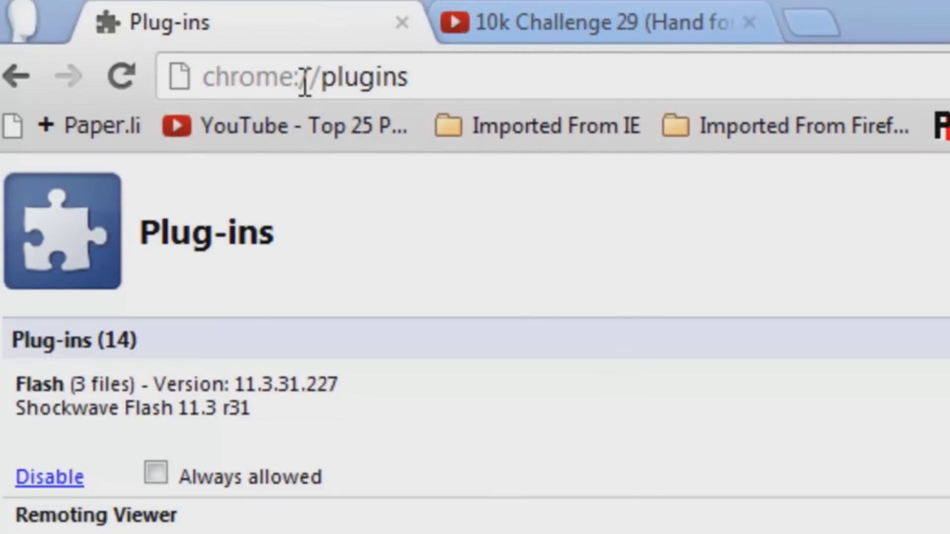
- Highlight the chrome://plugins address in the address bar
left_click_drag(435, 88, 200, 67)
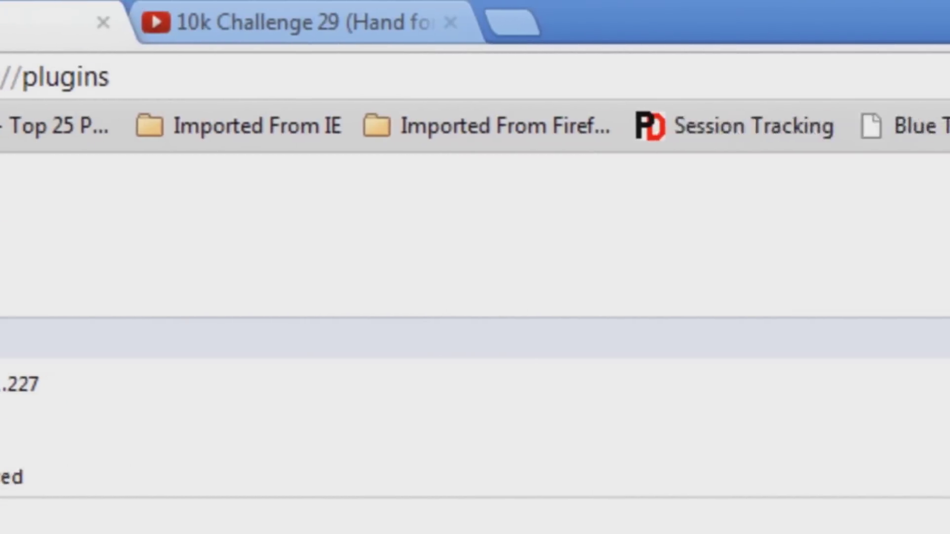
- Expand plug-in Details and highlight Flash's three Shockwave Flash file entries, then clear the highlight
left_click(899, 164)
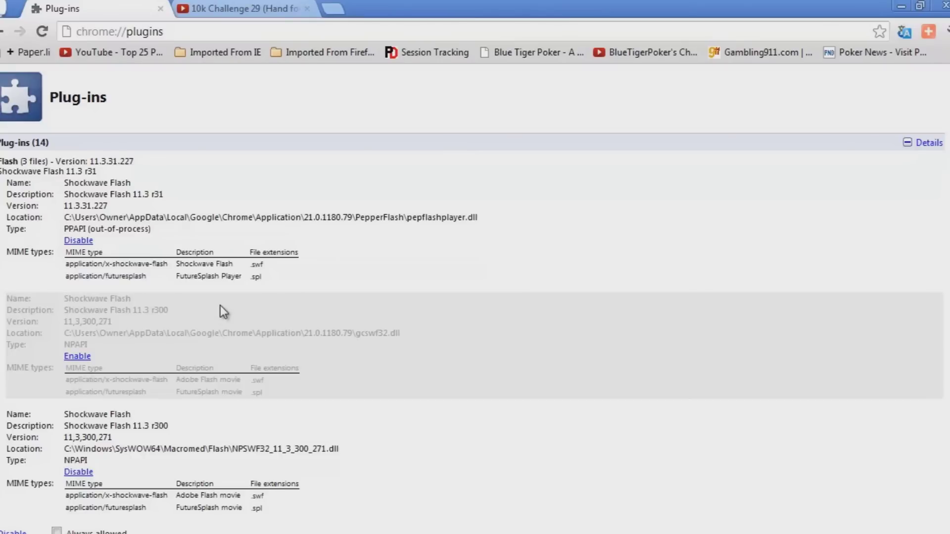
mouse_move(388, 533)
left_mouse_down()
mouse_move(121, 410)
mouse_move(99, 144)
mouse_move(6, 159)
left_mouse_up()
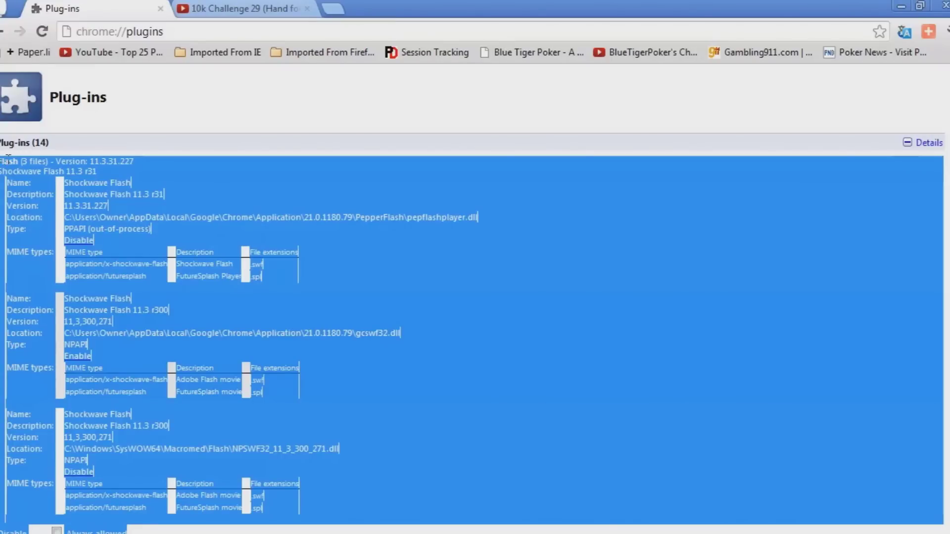
left_click_drag(8, 158, 215, 188)
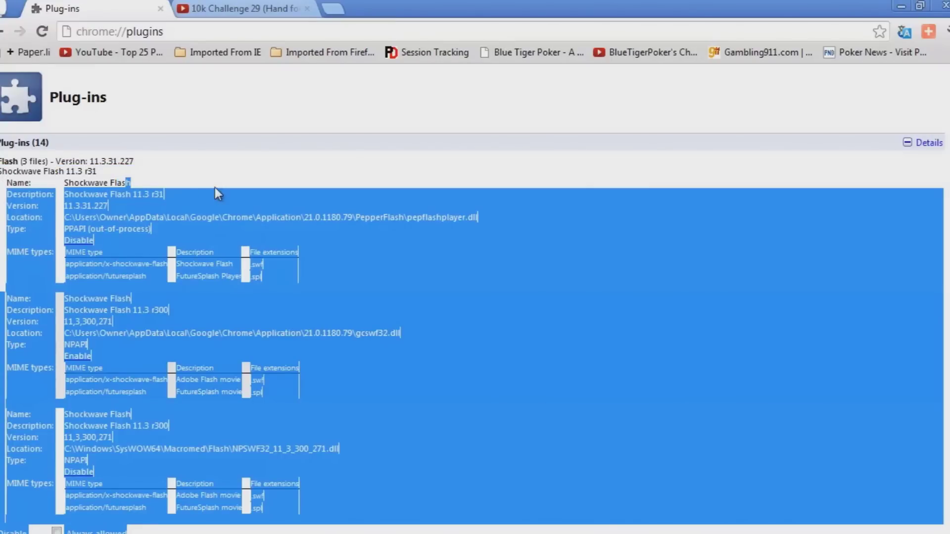
left_click(284, 182)
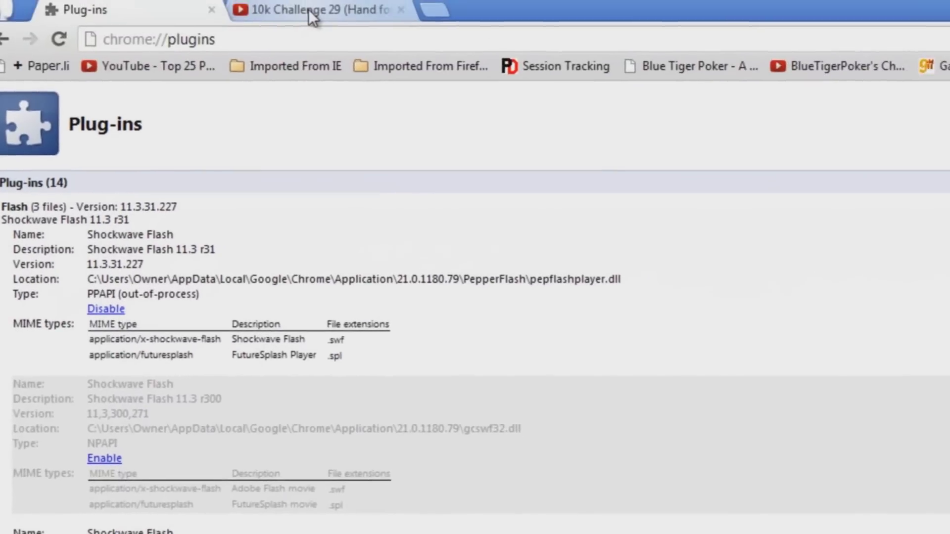
- Switch to the YouTube '10k Challenge 29 (Hand for Hand Play)' tab
left_click(337, 11)
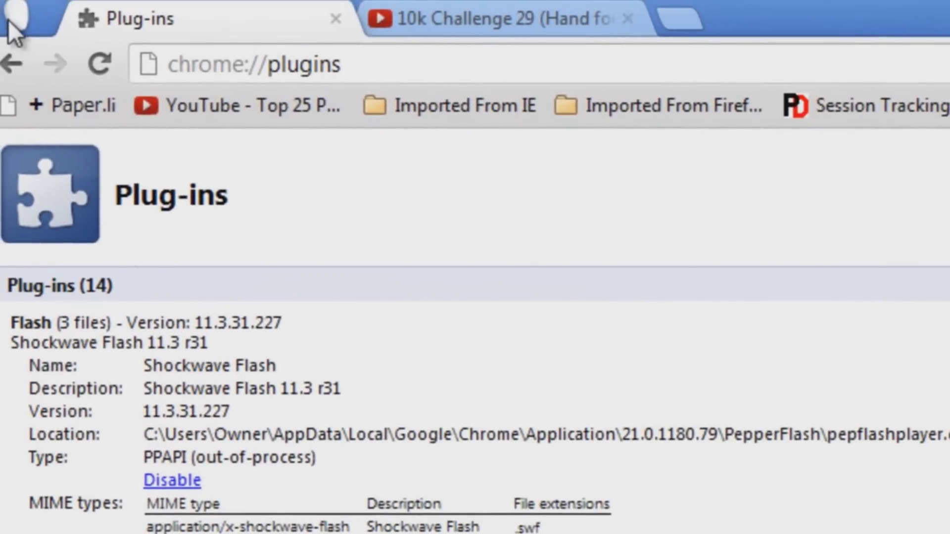
left_click(18, 14)
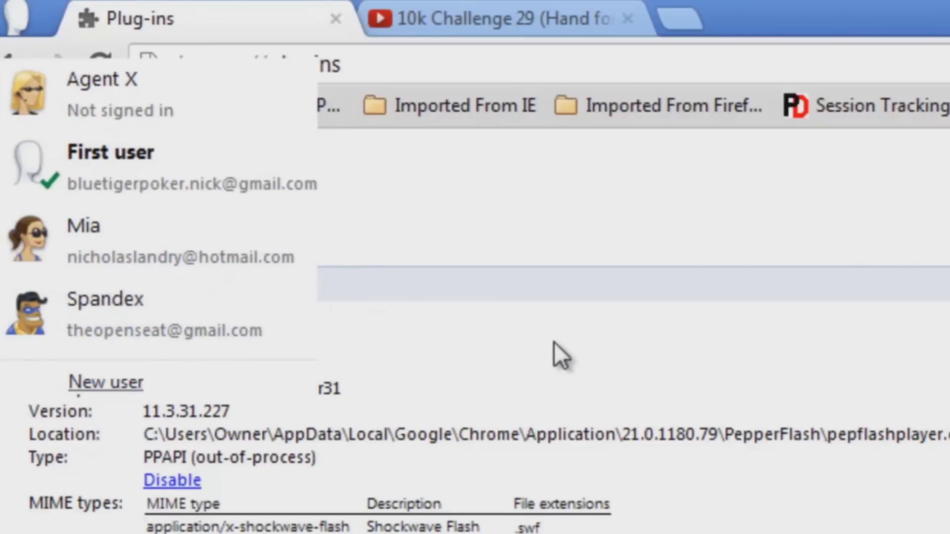
left_click(588, 349)
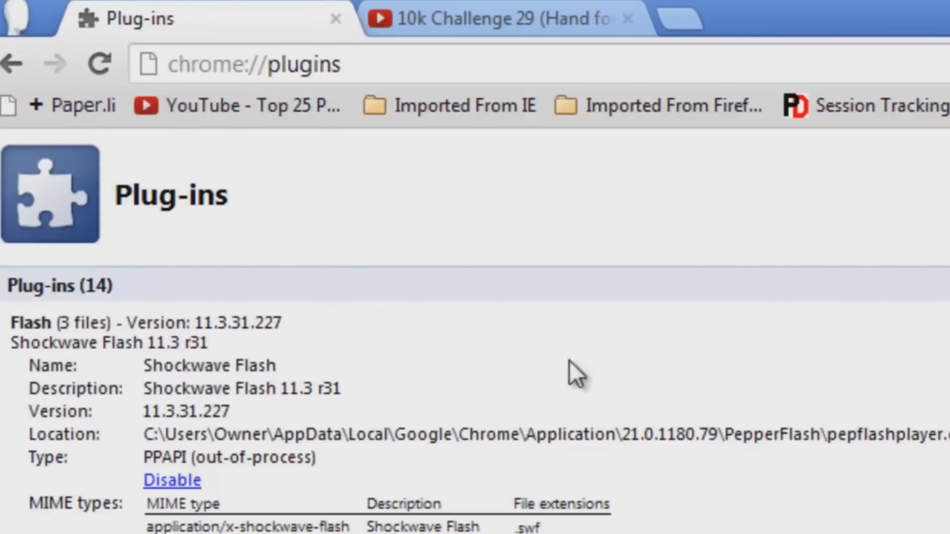